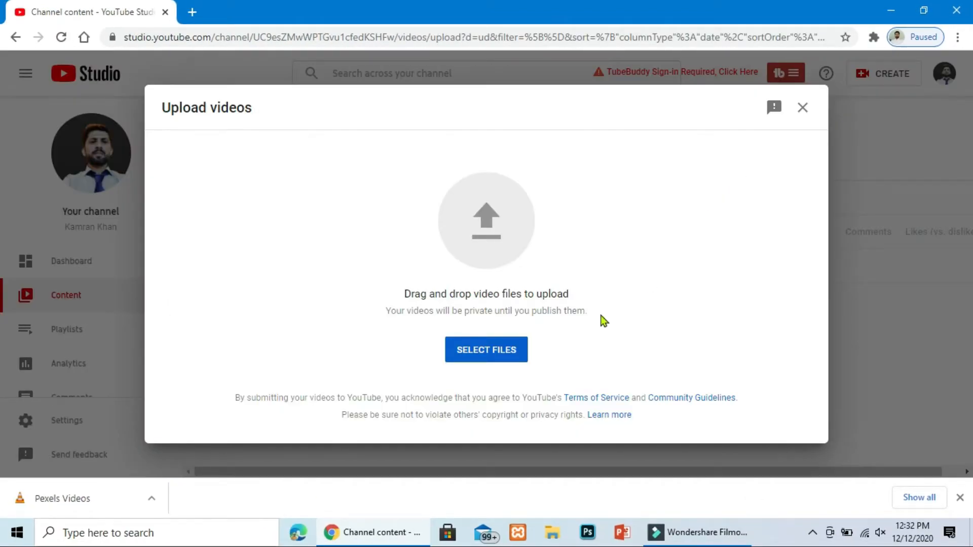
- Select the "Travel video" file from the Desktop folder and upload it to the channel
left_click(495, 351)
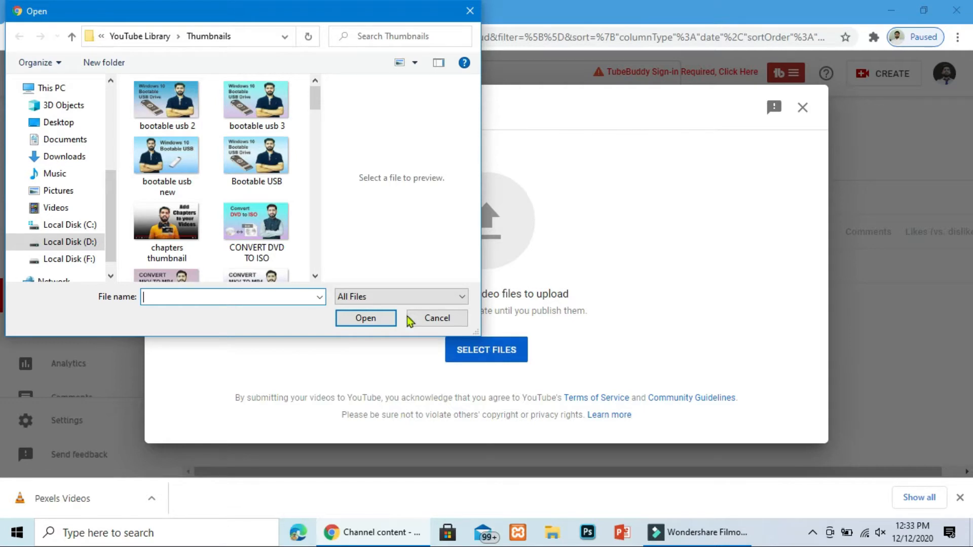
left_click_drag(112, 214, 119, 124)
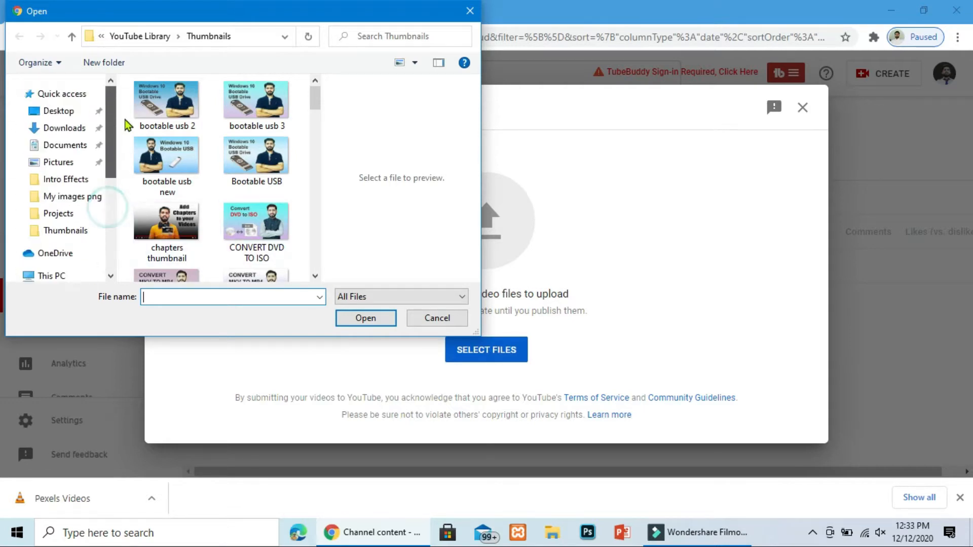
left_click(72, 111)
scroll(163, 168, "down", 2)
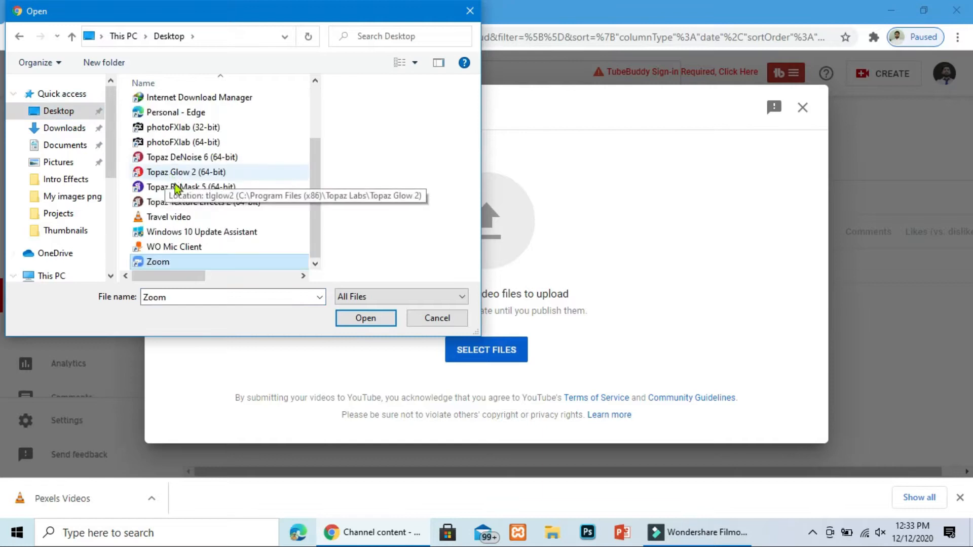
left_click(165, 218)
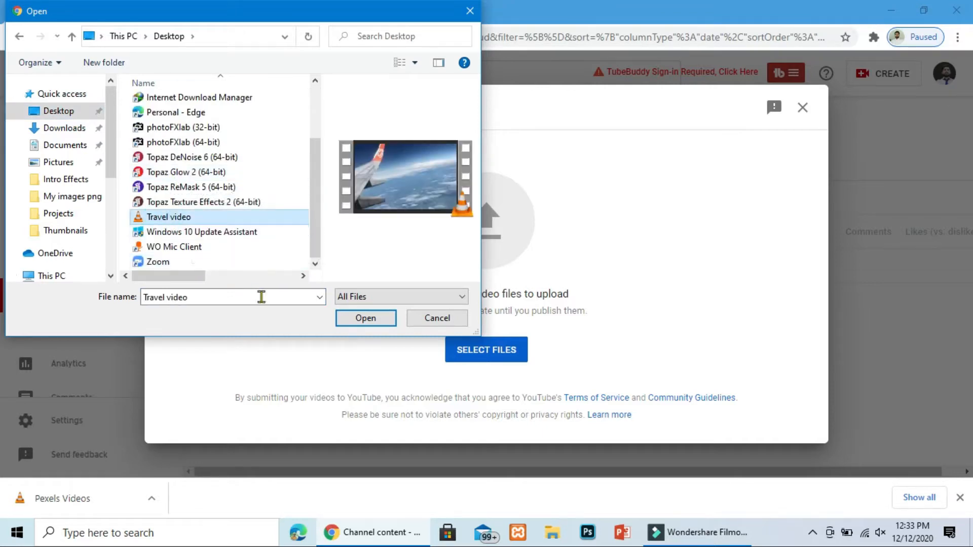
left_click(363, 318)
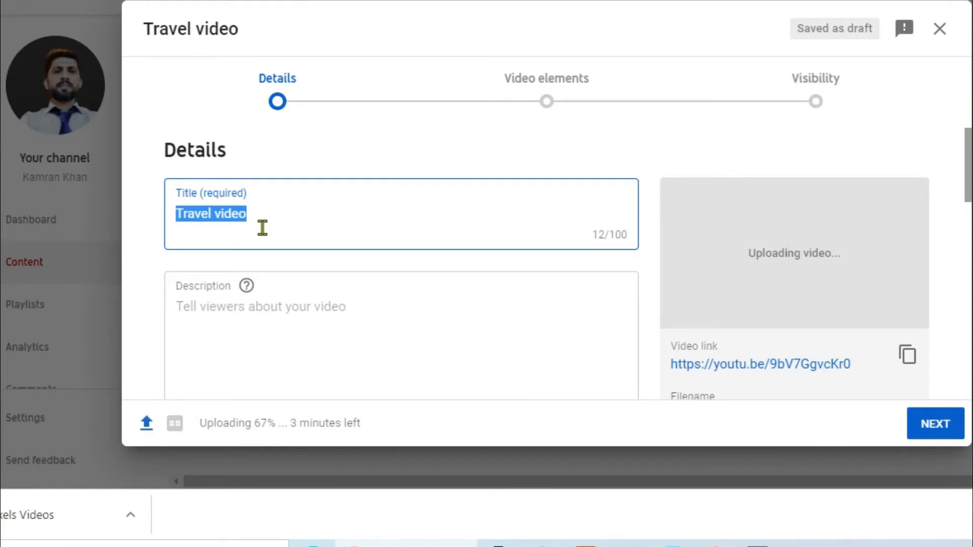
- Set the video's title to "Test video" and its description to "Test"
type("Test video")
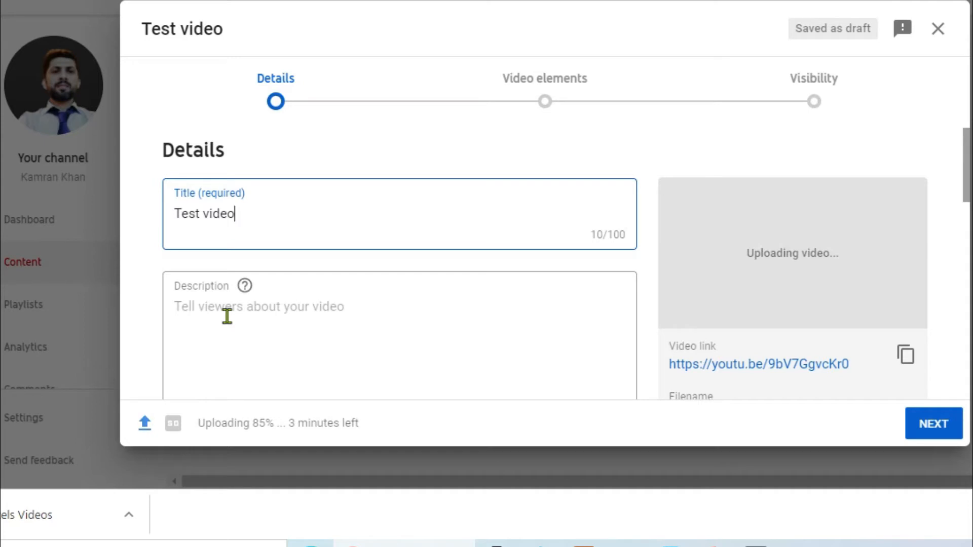
left_click(227, 316)
type("Test")
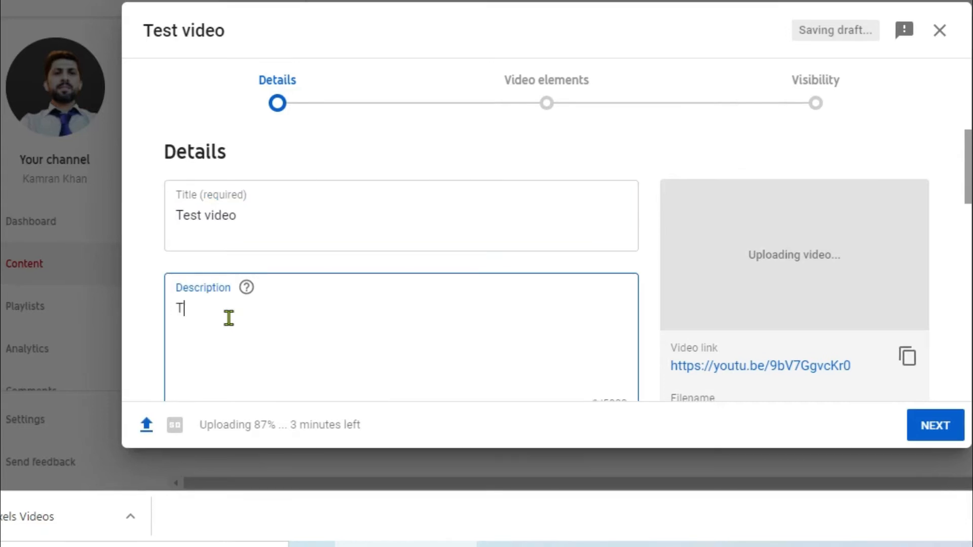
- Create a public playlist titled "Travel videos" and assign the uploaded video to it
scroll(228, 355, "down", 3)
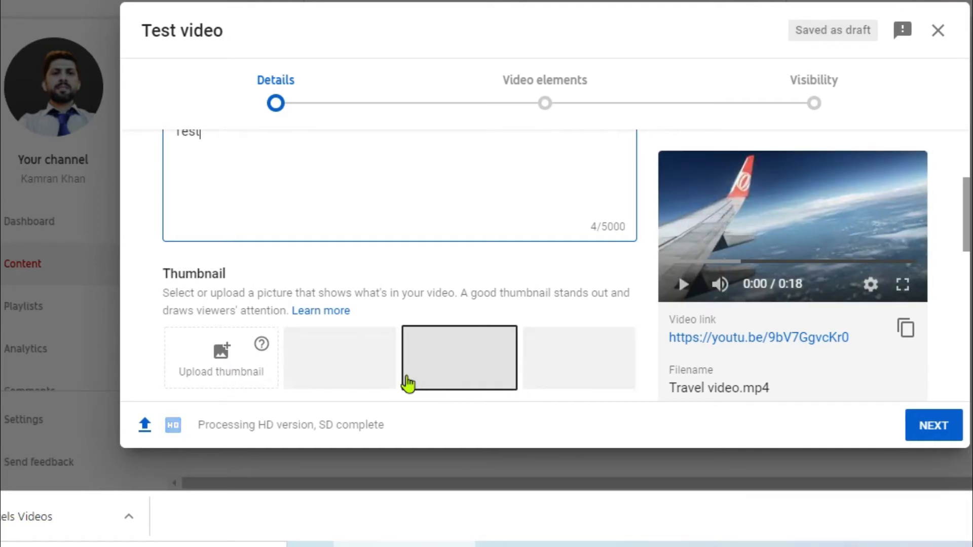
scroll(344, 373, "down", 5)
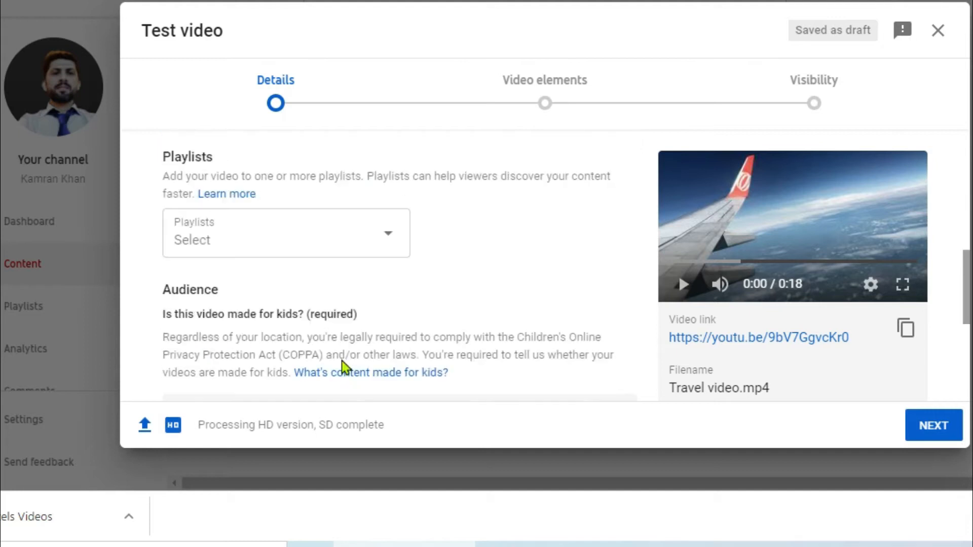
left_click(385, 239)
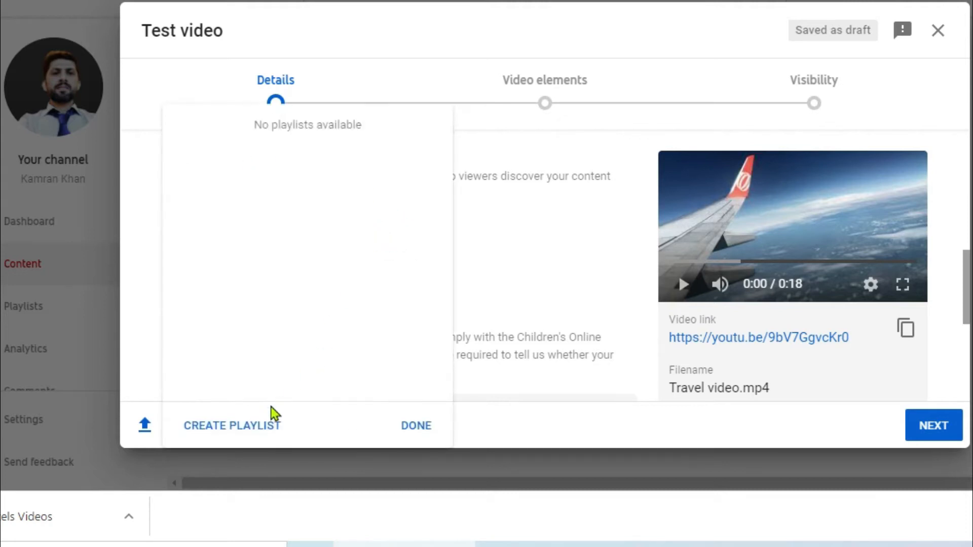
left_click(246, 426)
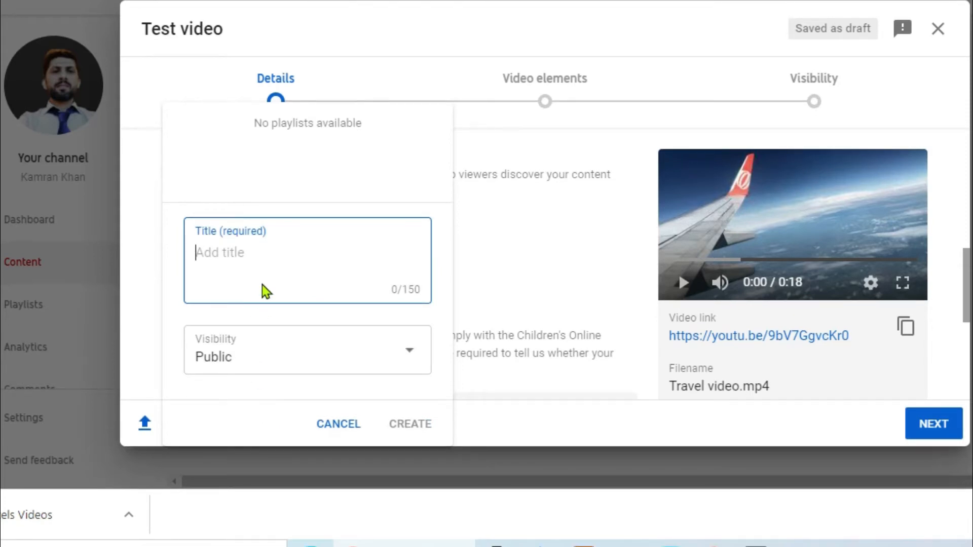
type("Travel videos")
left_click(410, 431)
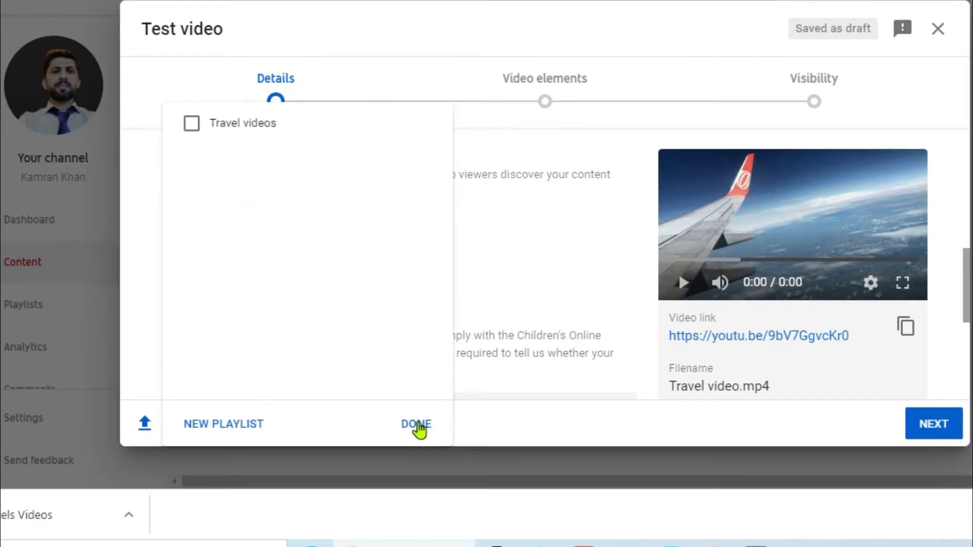
left_click(416, 426)
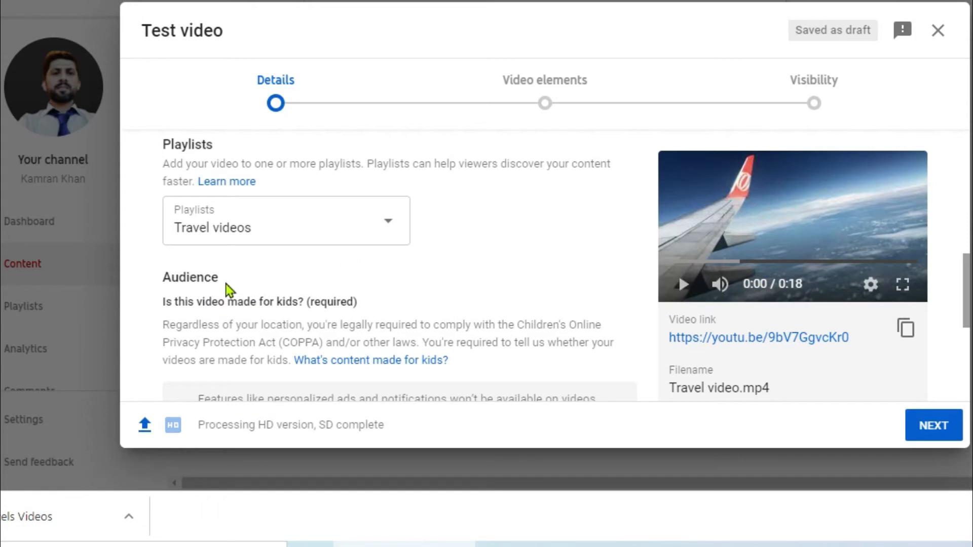
- Review the made-for-kids audience choices and expand the advanced age restriction settings to examine them
scroll(381, 285, "down", 2)
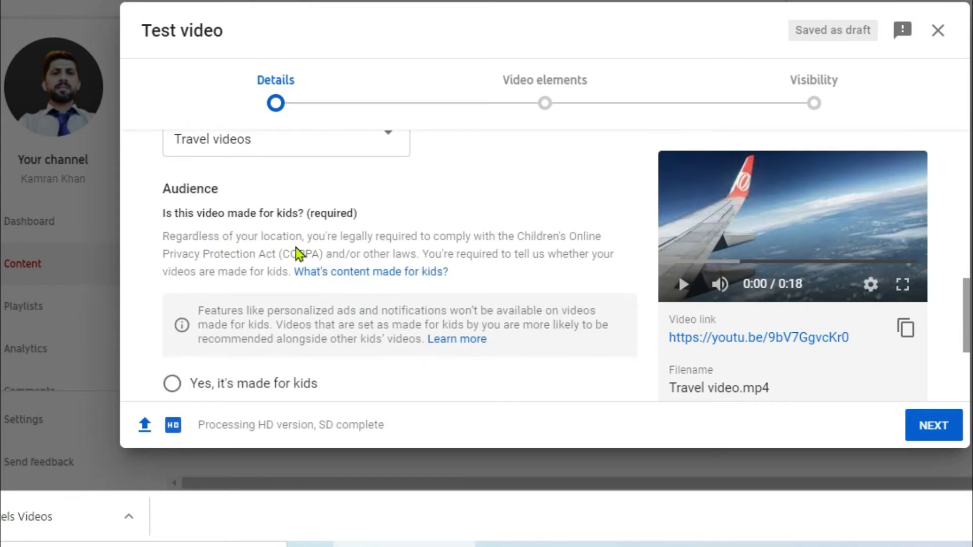
scroll(324, 256, "down", 1)
scroll(326, 256, "down", 1)
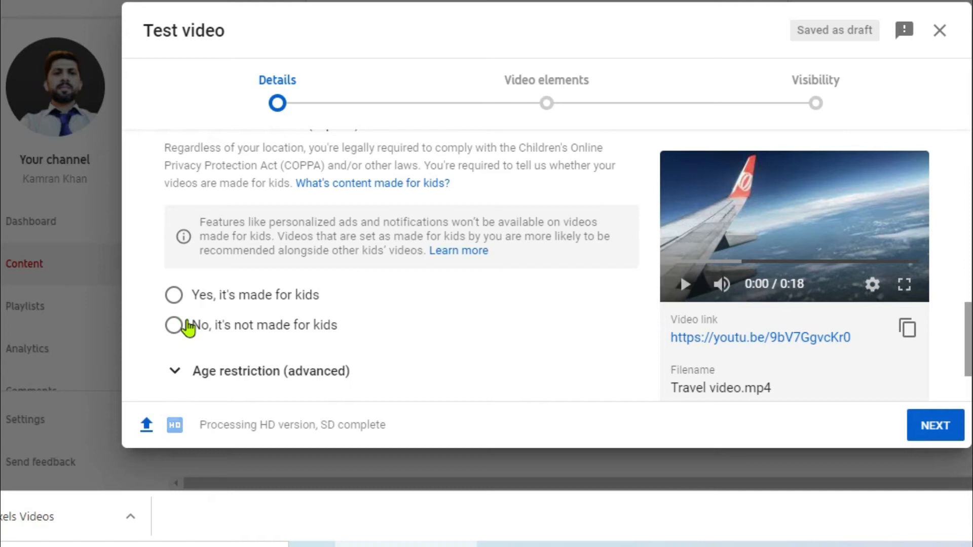
scroll(243, 199, "down", 2)
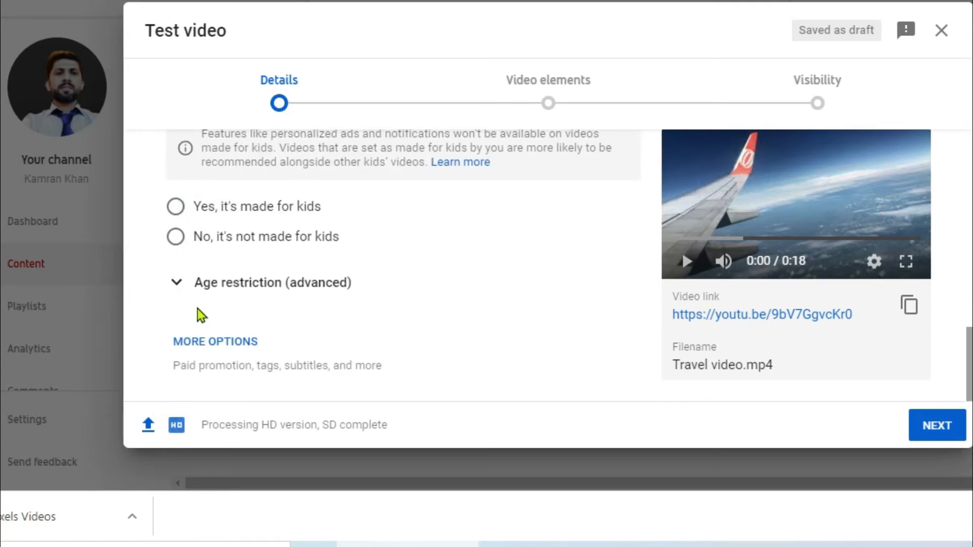
left_click(181, 287)
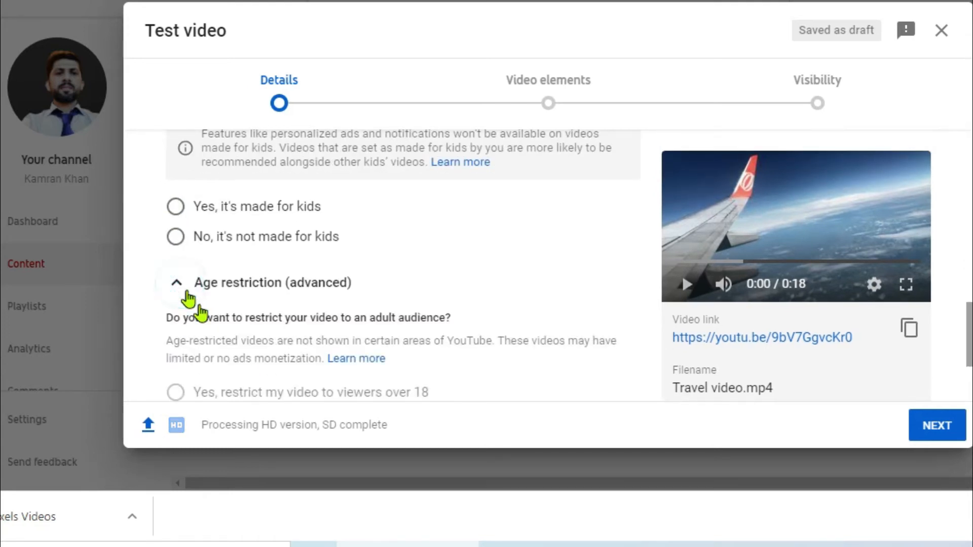
scroll(201, 313, "down", 2)
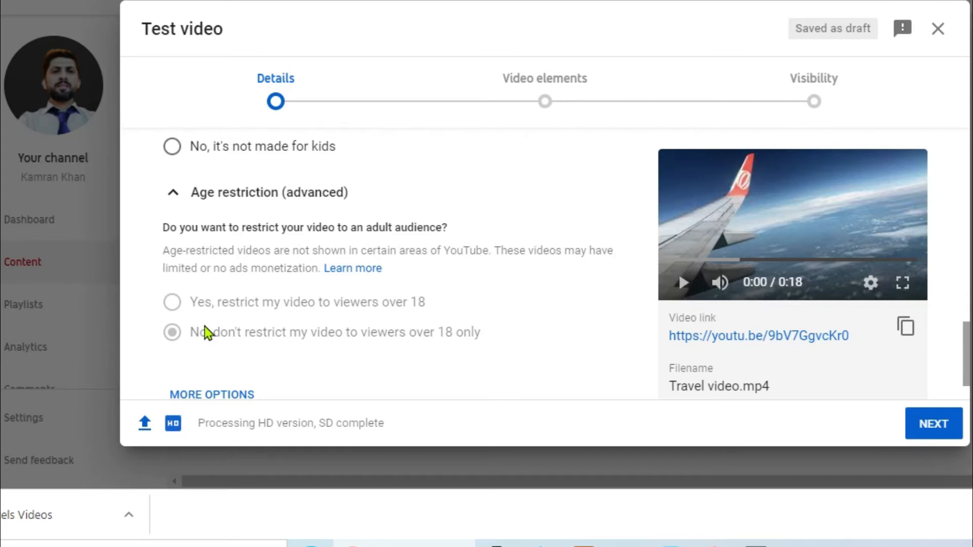
scroll(207, 331, "down", 1)
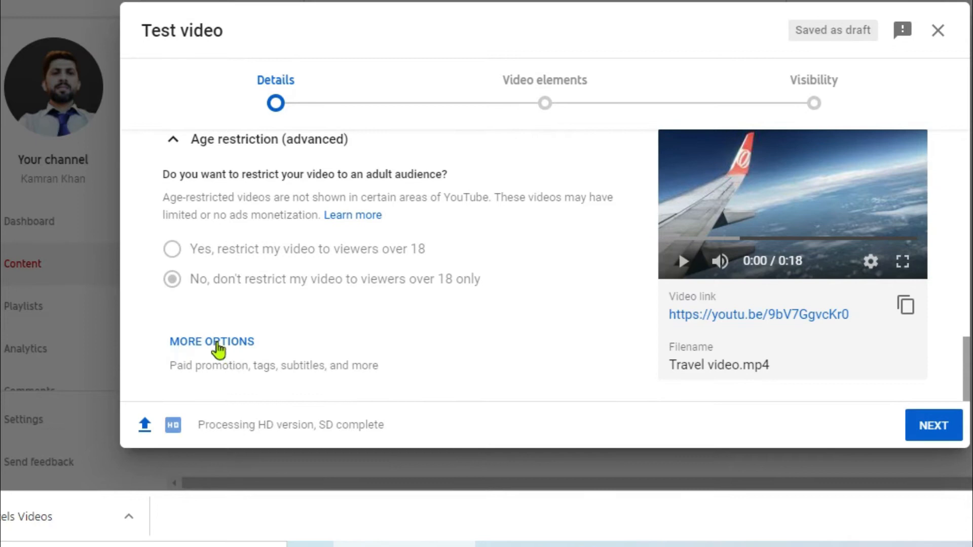
- Reveal the additional video options and add the tag "Test Best Video"
left_click(213, 343)
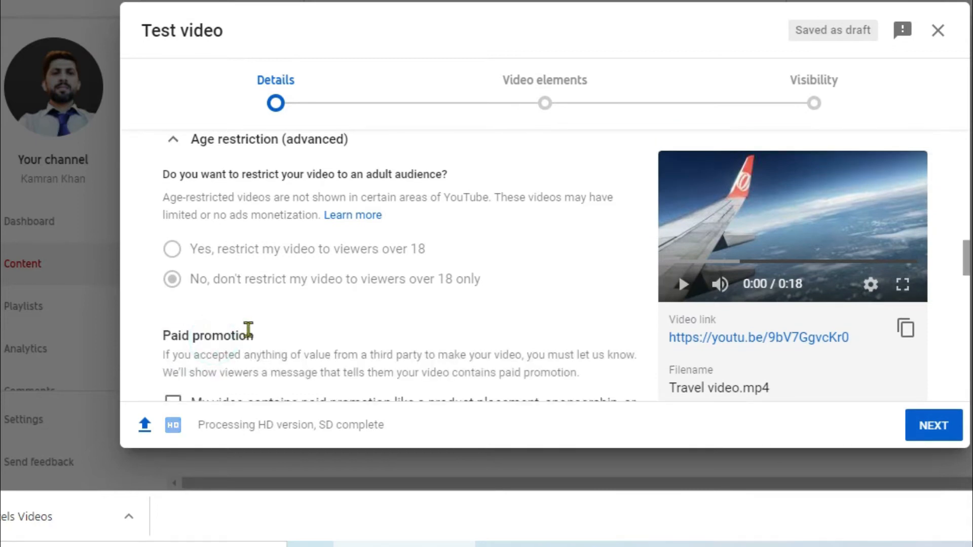
scroll(286, 179, "down", 3)
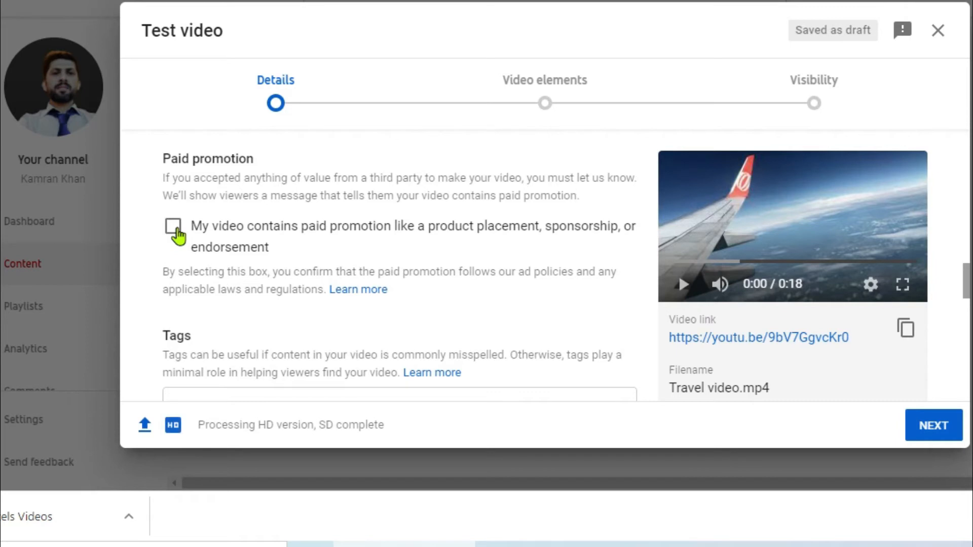
scroll(178, 234, "up", 2)
scroll(179, 234, "down", 5)
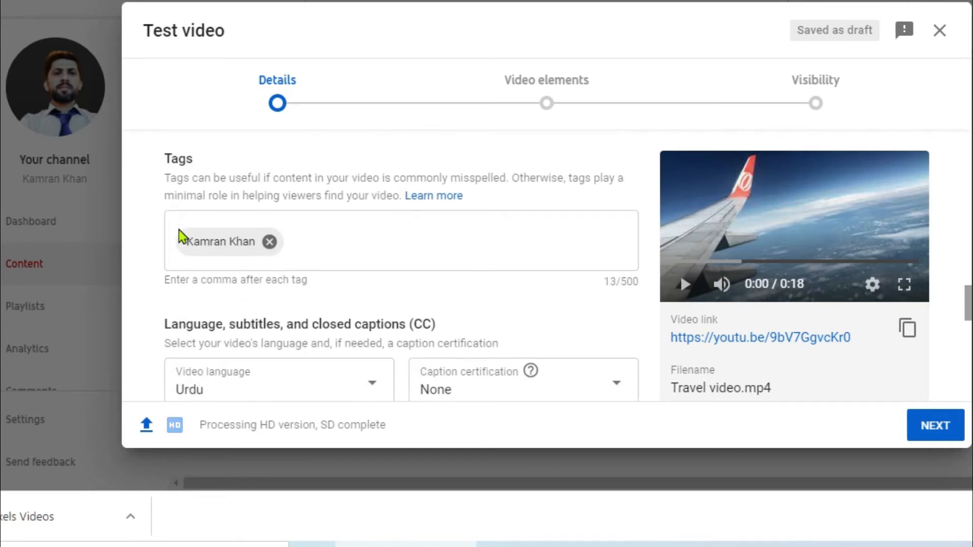
scroll(179, 234, "up", 2)
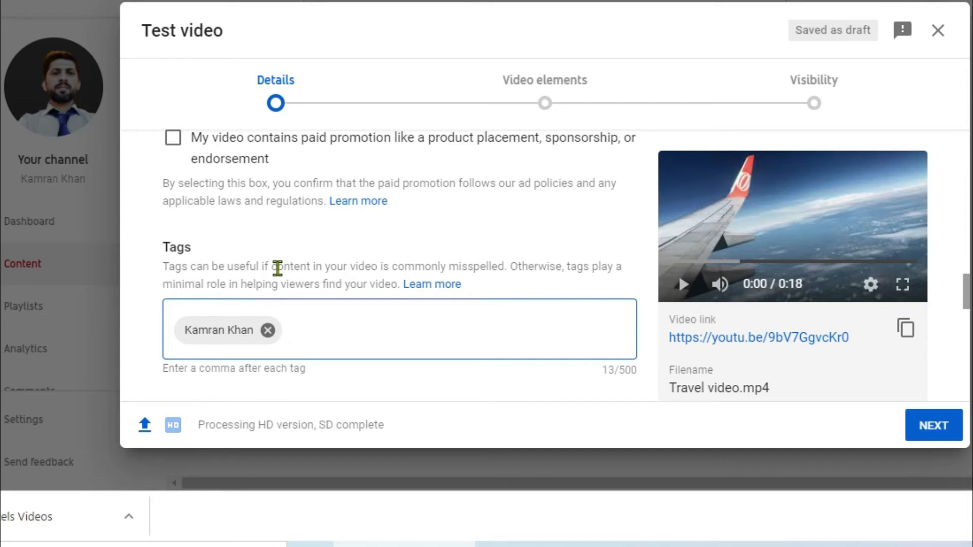
type("Test Best Video,")
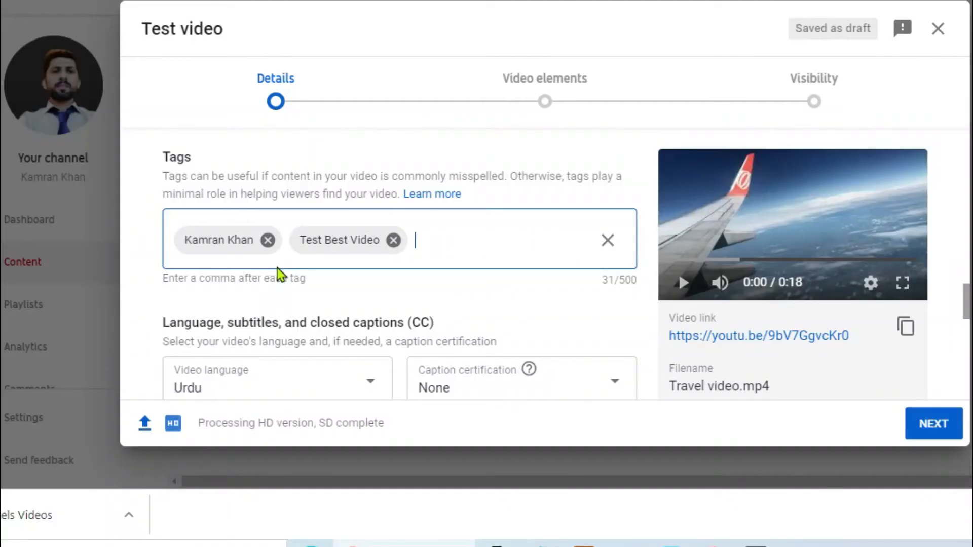
- Choose Urdu as the video language
scroll(277, 267, "down", 3)
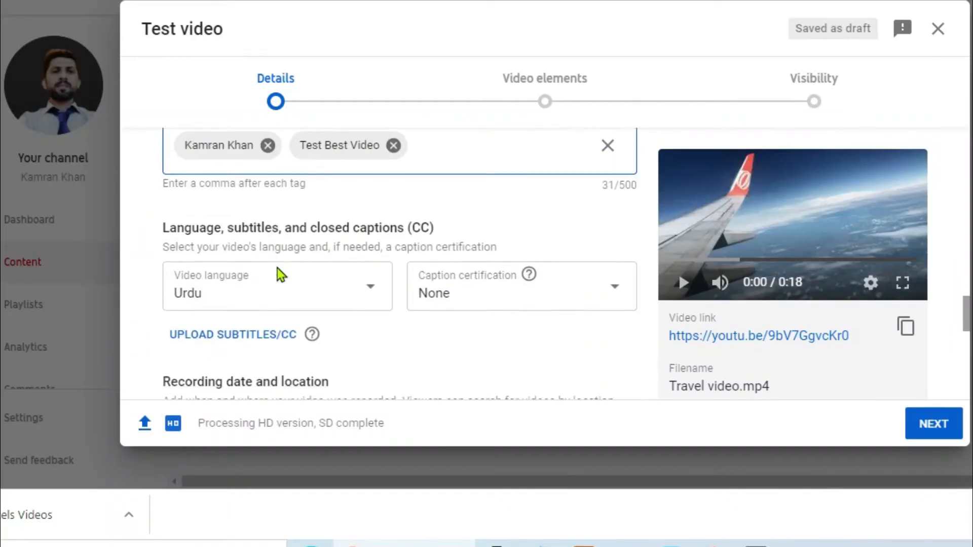
scroll(278, 274, "up", 2)
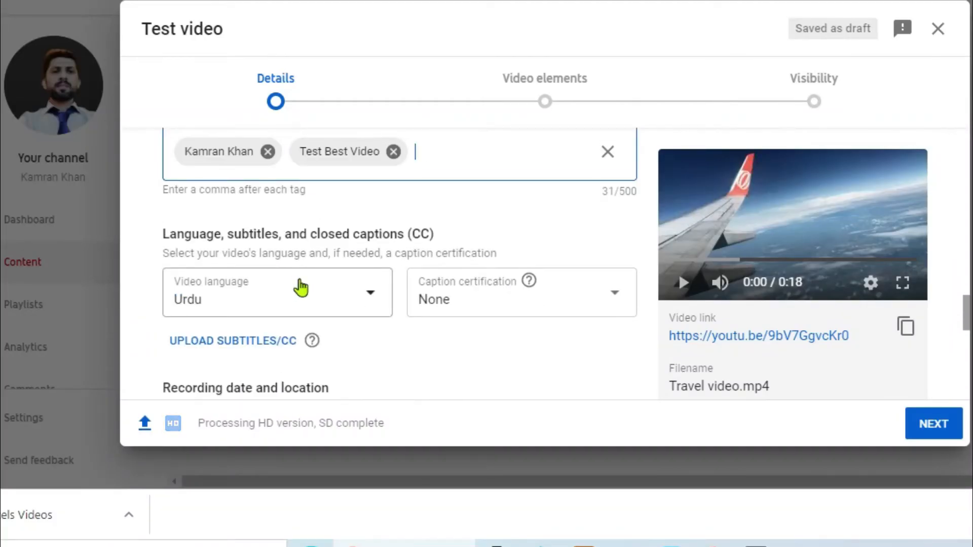
left_click(368, 293)
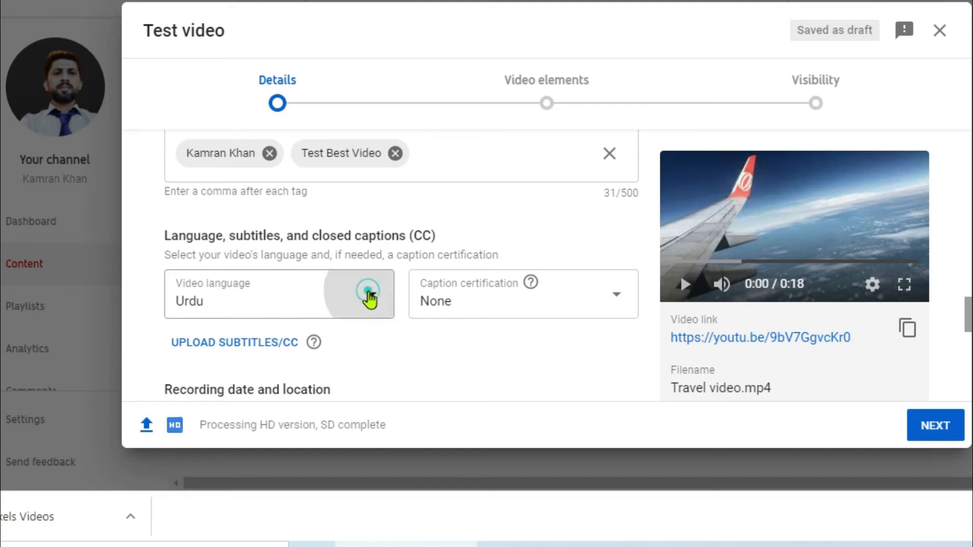
left_click(369, 299)
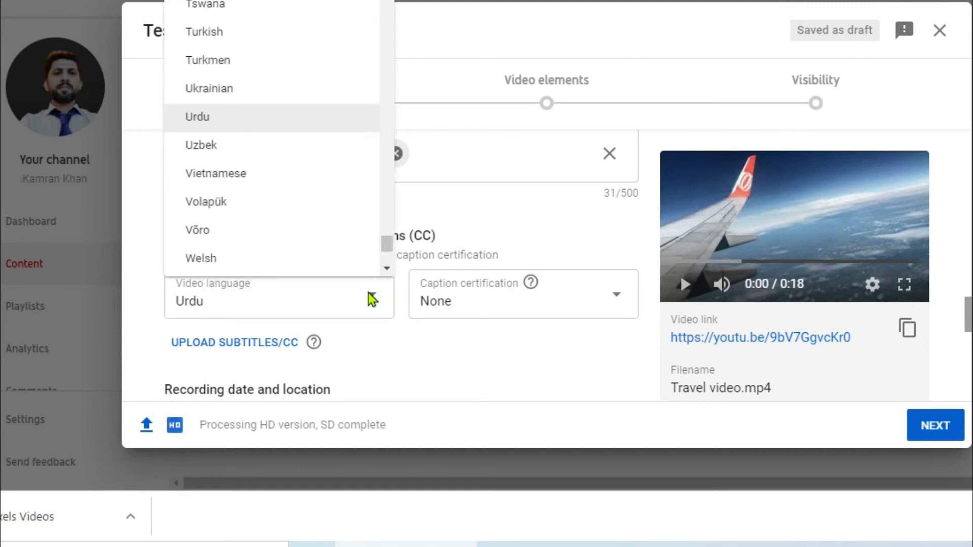
left_click(208, 118)
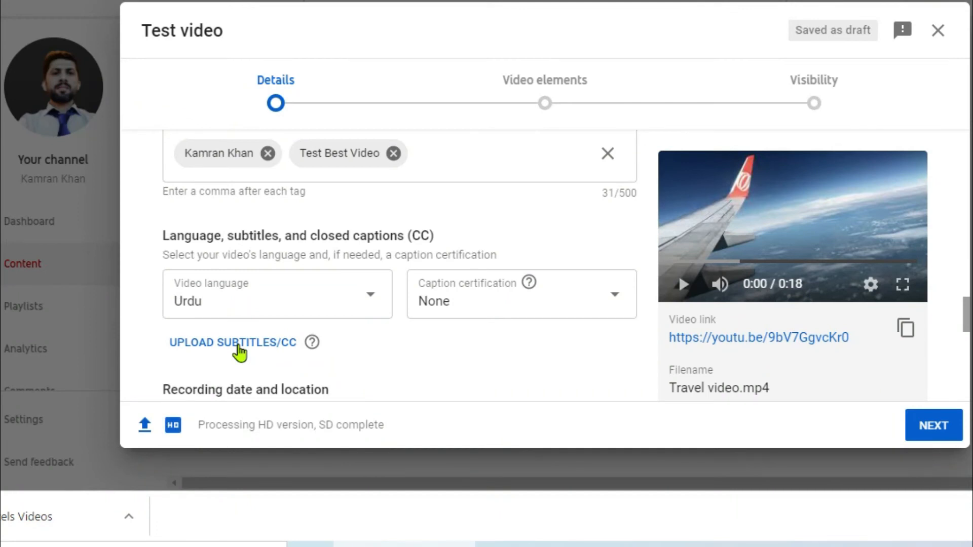
- Set the recording date to Dec 12, 2020 and the video location to Pakistan
scroll(239, 353, "down", 3)
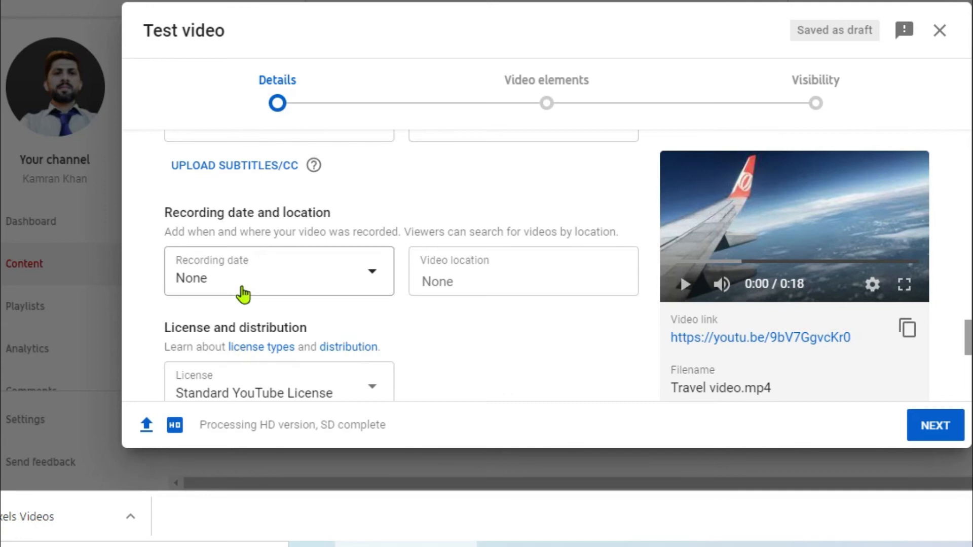
left_click(372, 276)
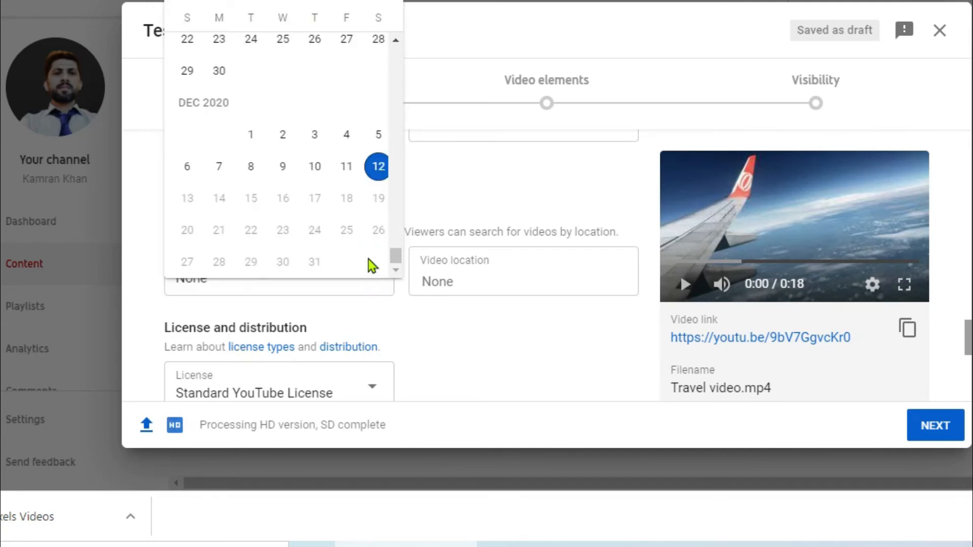
left_click(378, 175)
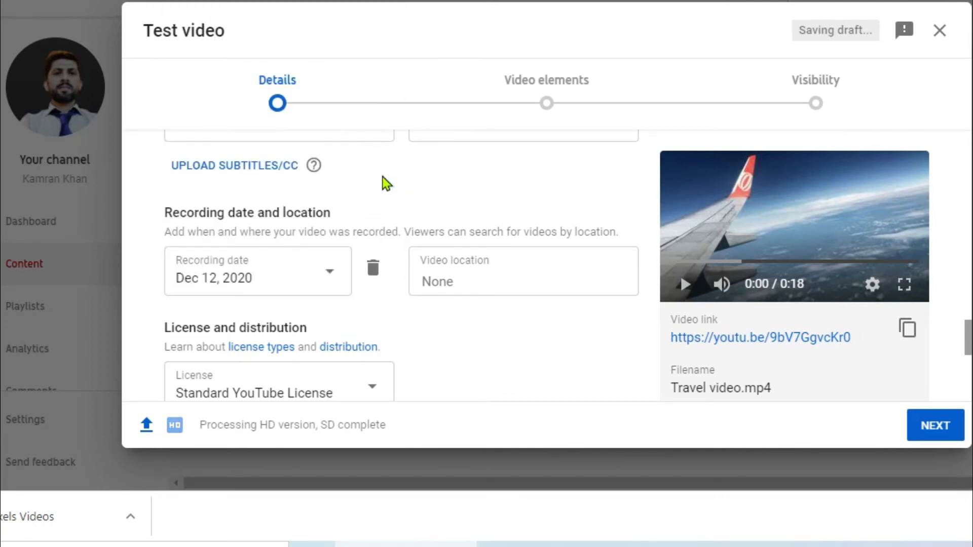
left_click(459, 280)
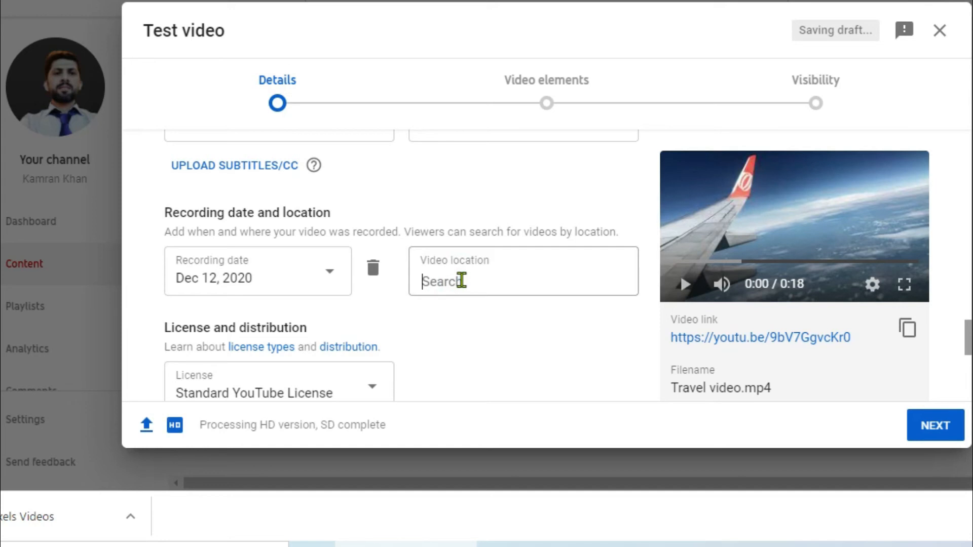
type("Pakistan")
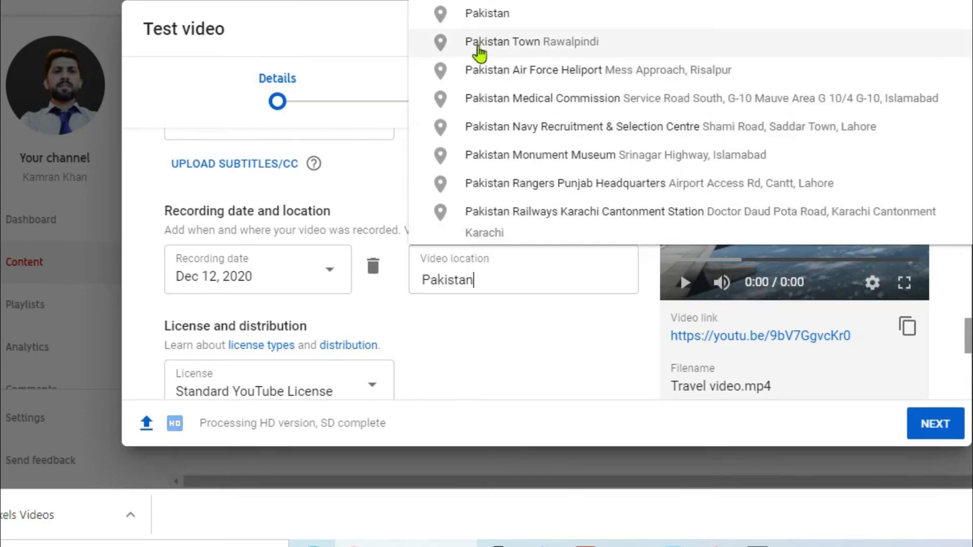
left_click(444, 14)
scroll(332, 233, "down", 5)
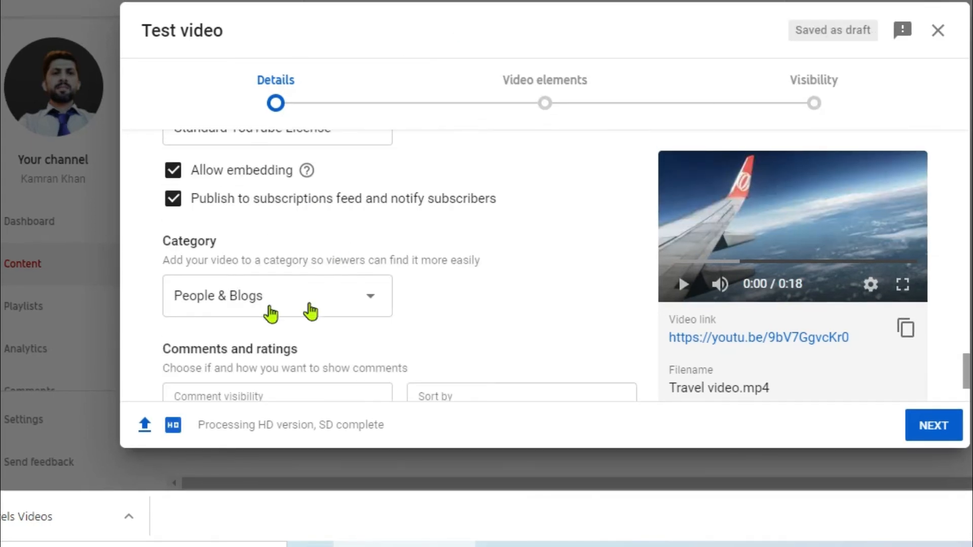
- Set the video's category to Travel & Events and its comment visibility to Allow all comments
left_click(377, 304)
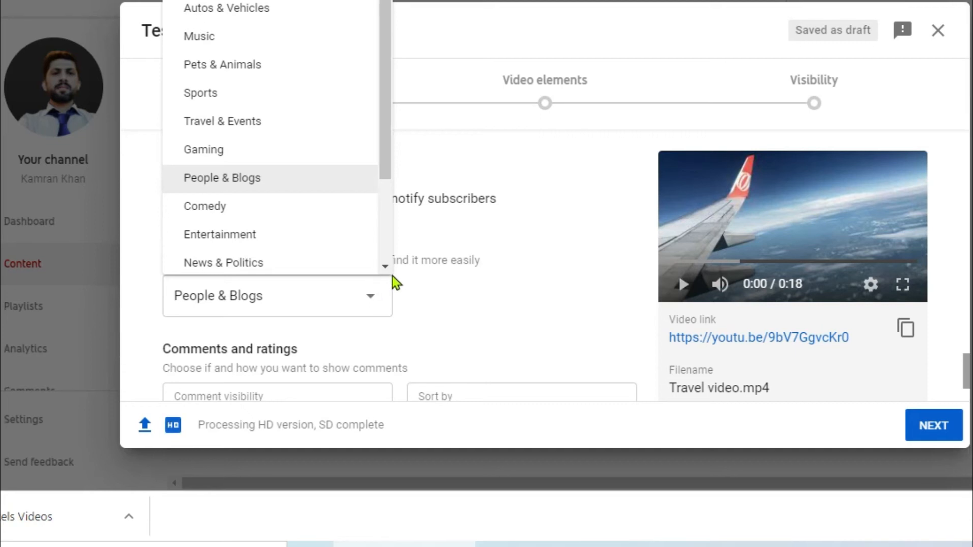
left_click(231, 124)
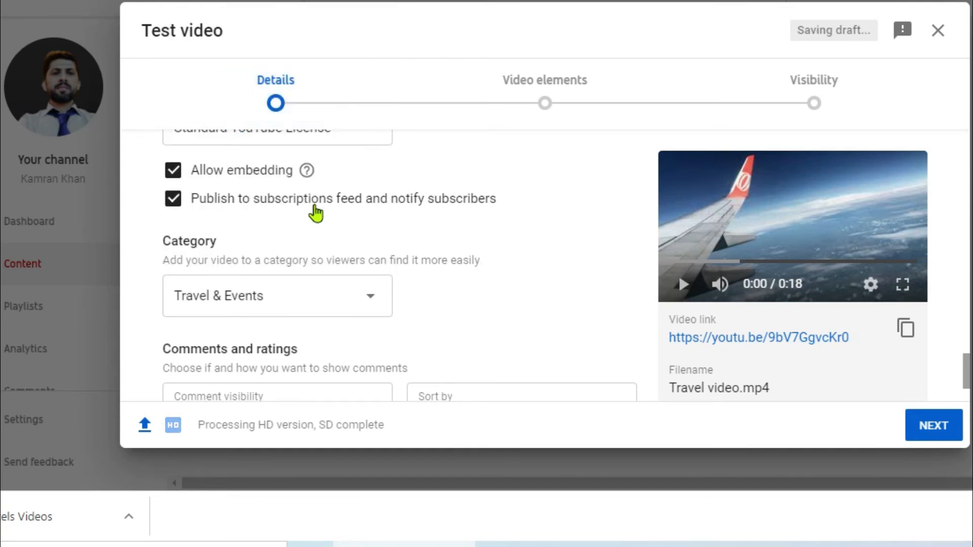
scroll(316, 212, "down", 2)
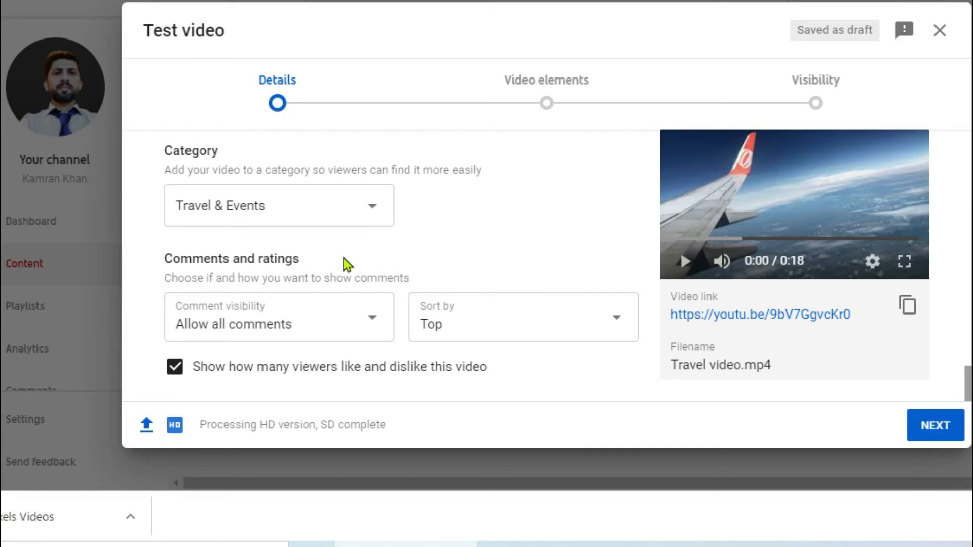
left_click(372, 316)
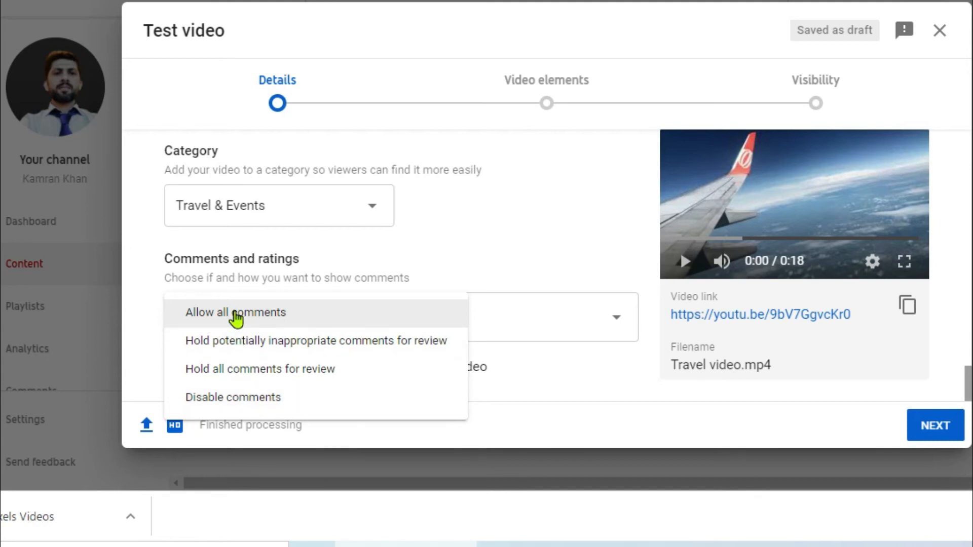
left_click(235, 315)
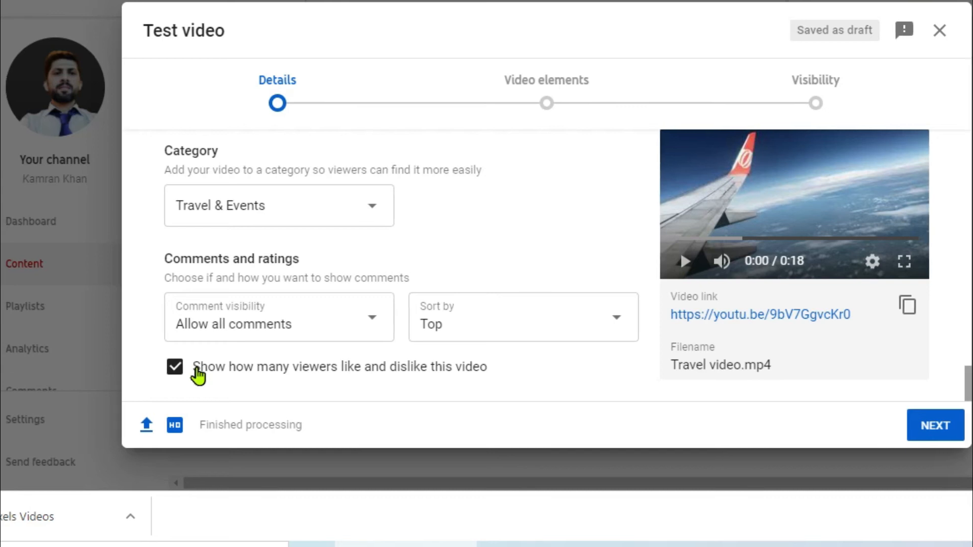
- Look back over the video details and continue past the video elements stage to the visibility settings without adding cards
scroll(197, 374, "up", 10)
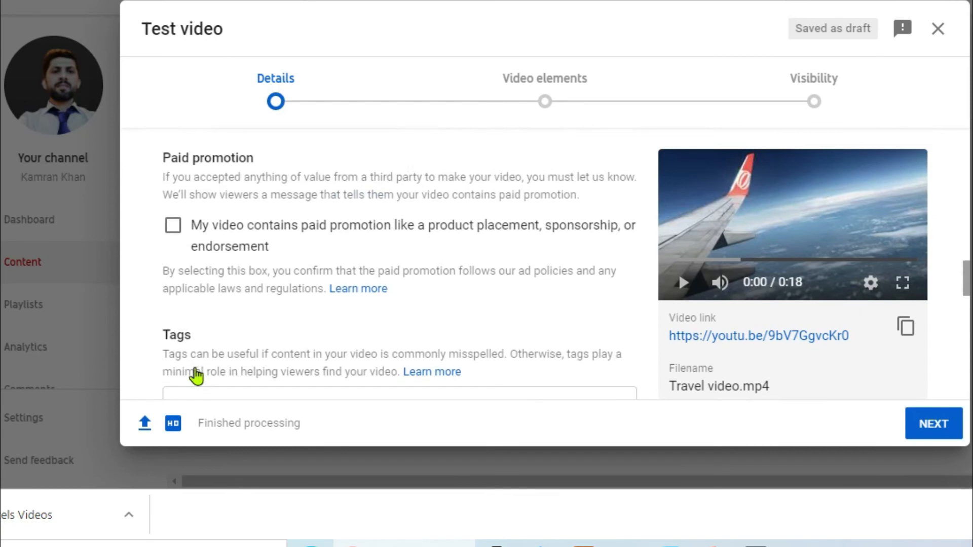
scroll(197, 376, "up", 4)
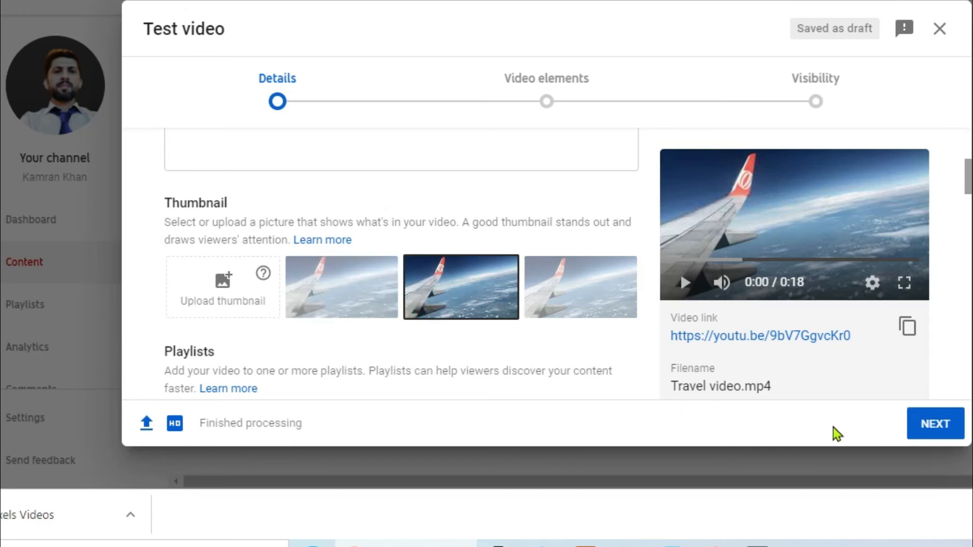
left_click(935, 425)
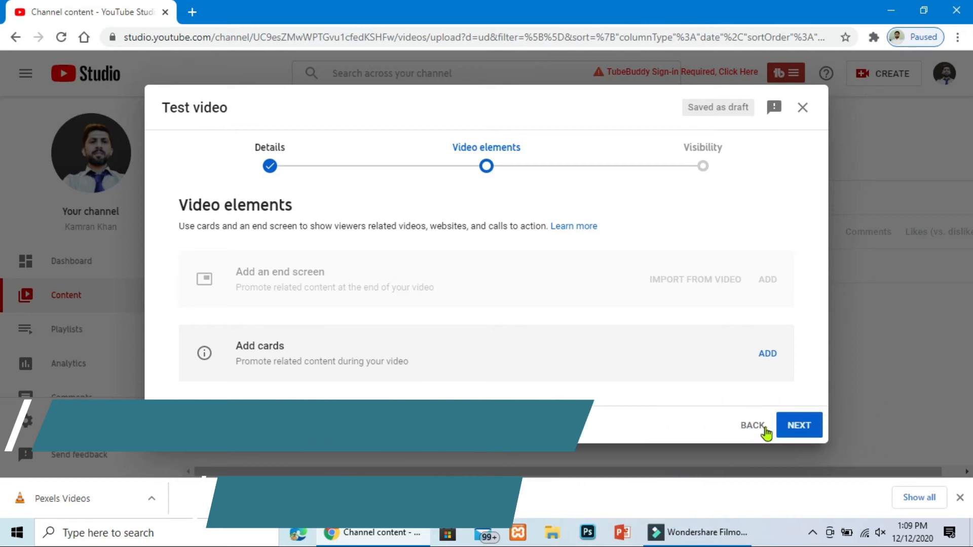
left_click(794, 425)
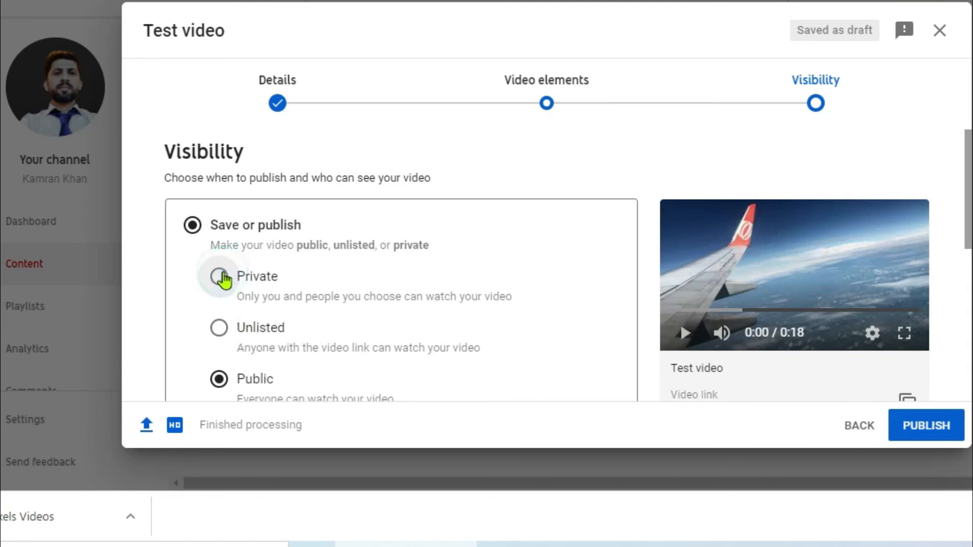
- Make the video private and save it
left_click(219, 277)
scroll(221, 279, "down", 4)
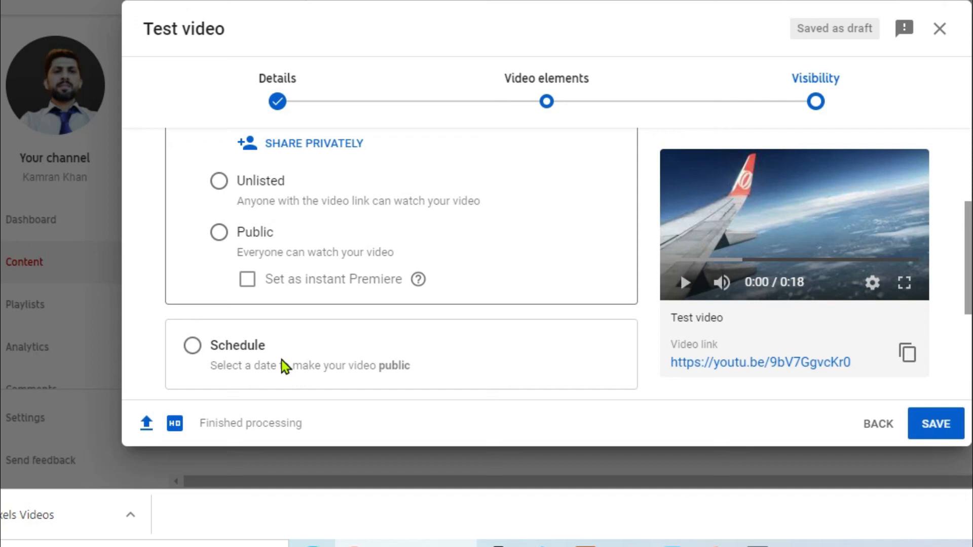
scroll(285, 365, "down", 1)
left_click(936, 423)
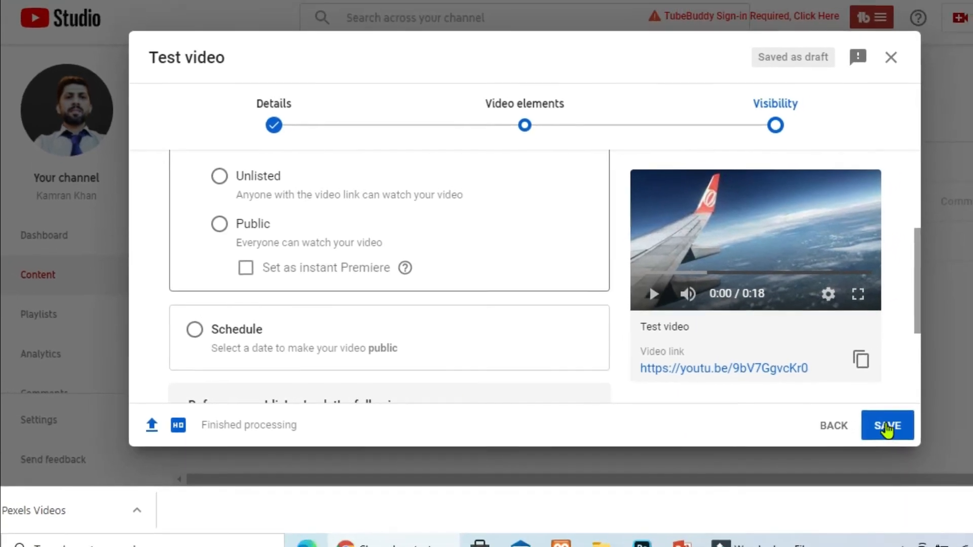